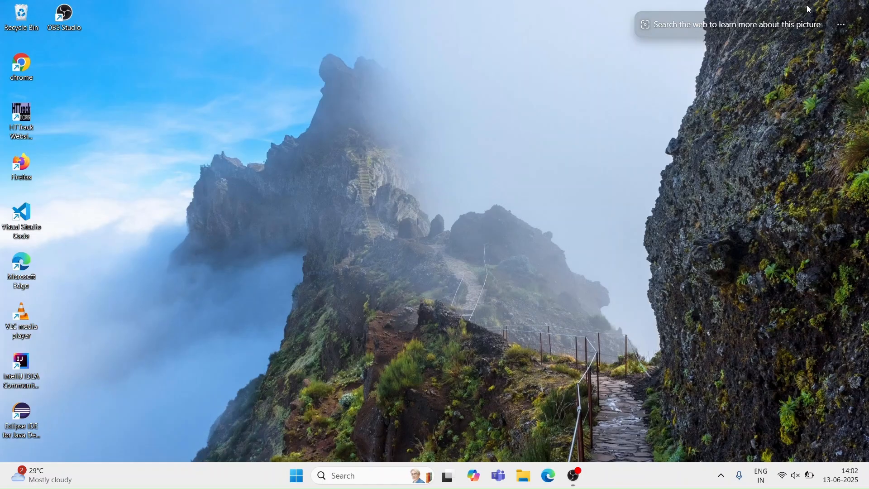
Launch Android Studio and maximize its welcome window.
key(super)
text(an)
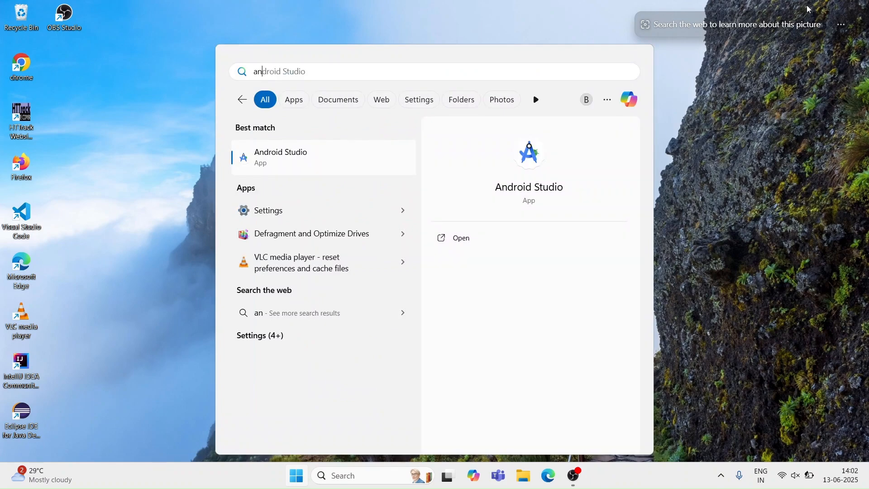
key(Return)
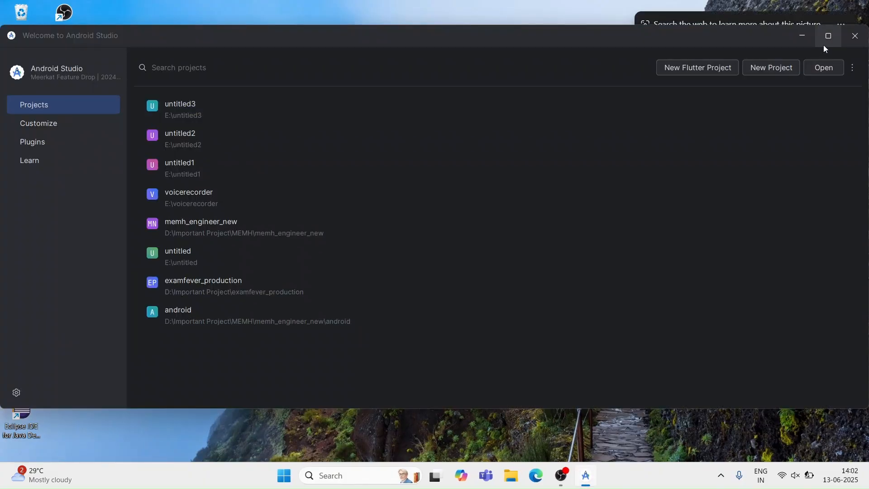
click(827, 37)
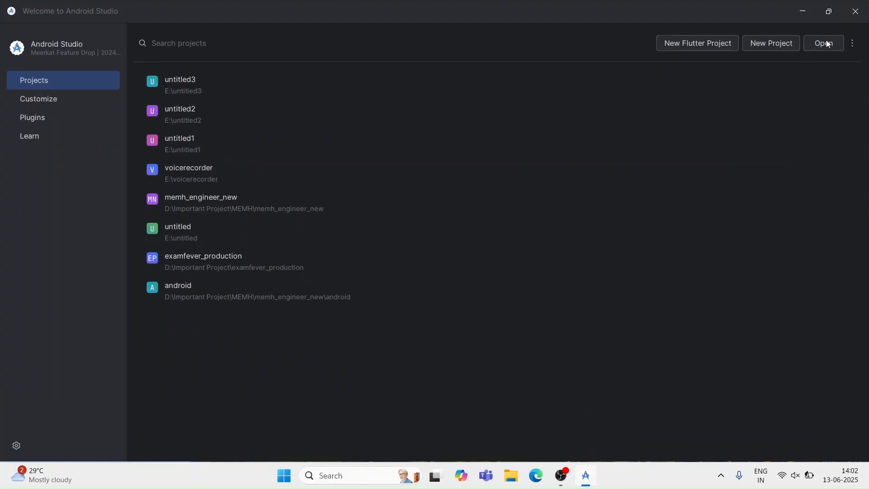
Create a Flutter application project named firebase_demo_project with the default settings and maximize its project window.
click(722, 47)
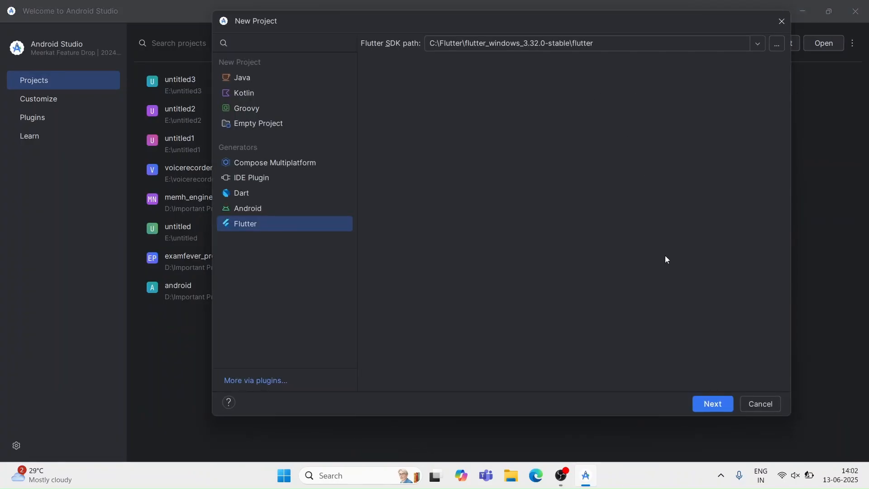
click(707, 403)
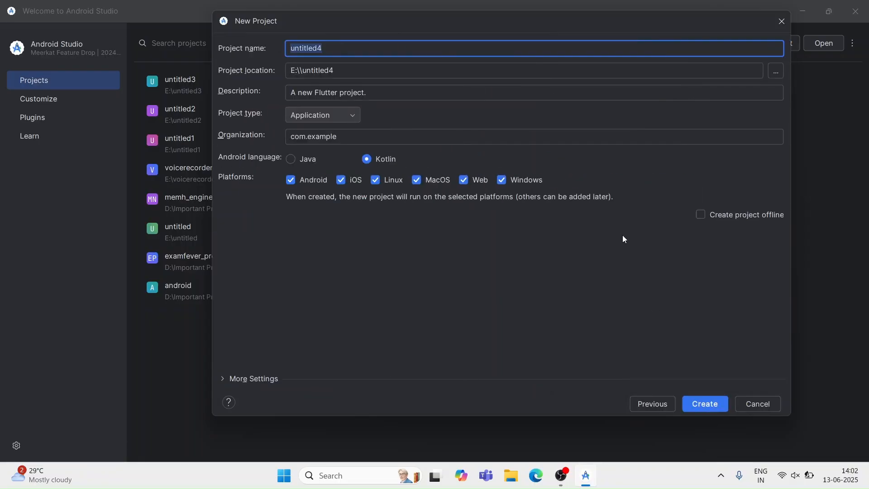
text(firebase_demo)
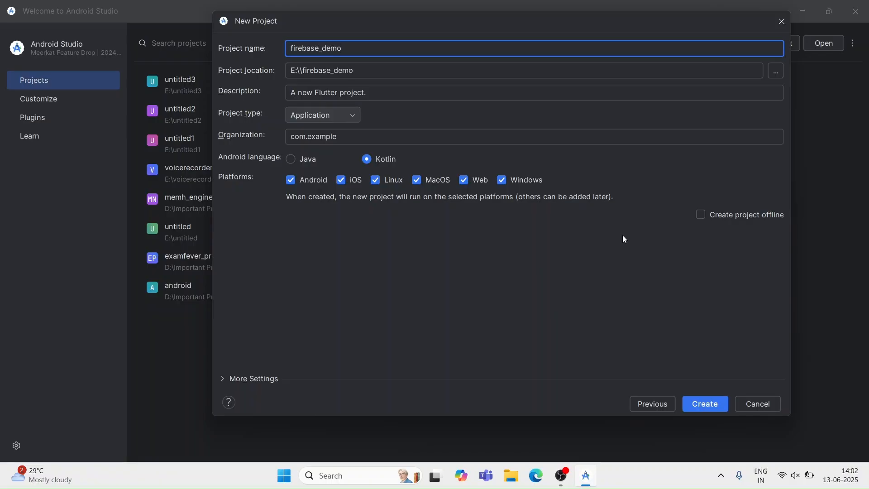
text(_project)
click(713, 401)
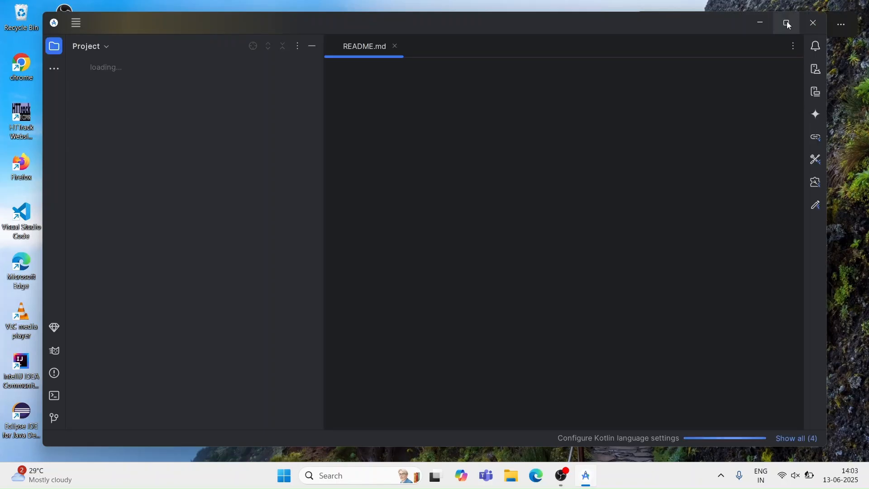
click(786, 23)
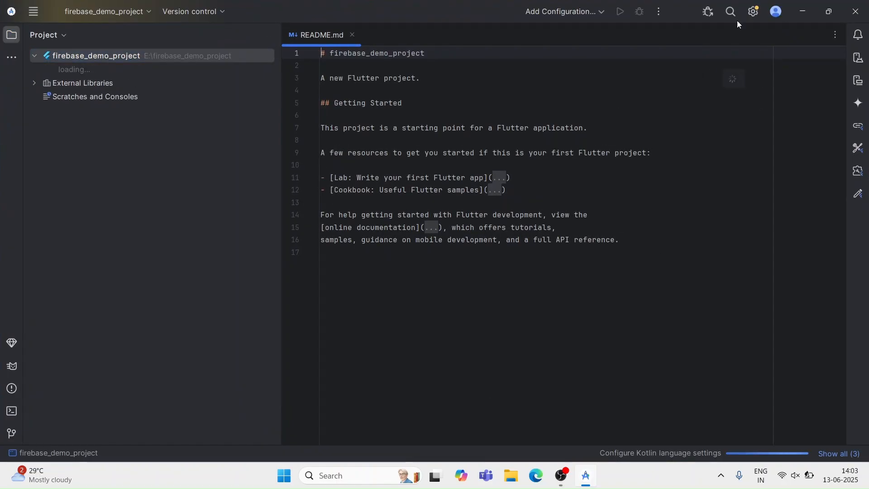
Start the Medium Phone API 36 virtual device from the Device Manager.
click(60, 41)
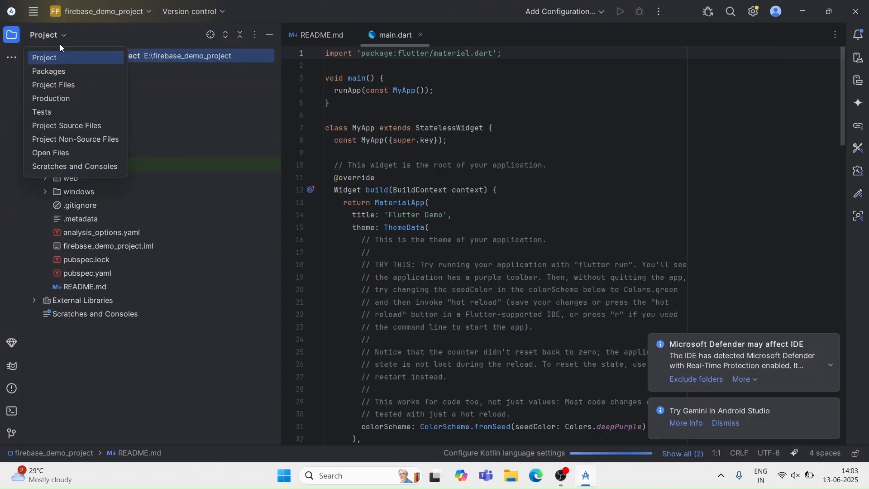
click(416, 142)
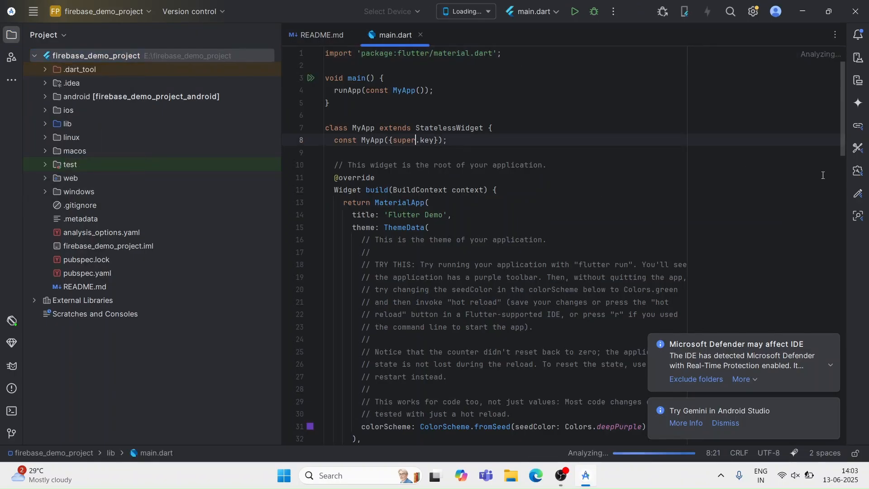
click(860, 81)
click(859, 58)
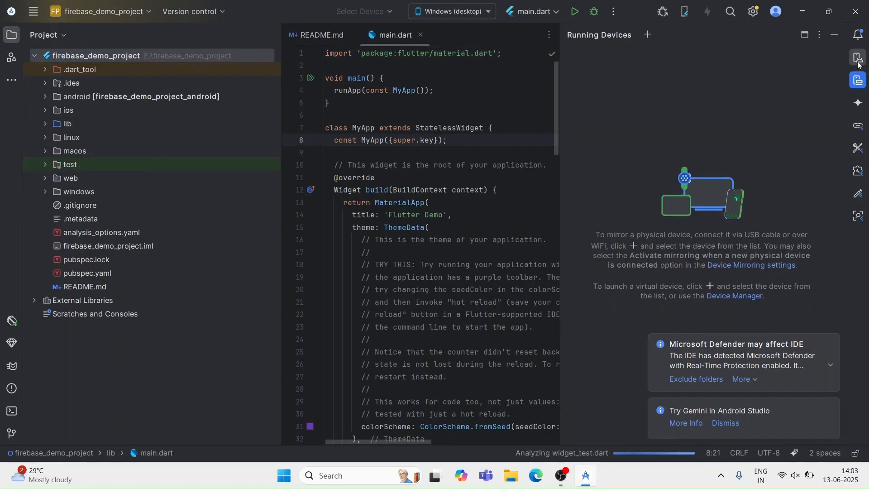
click(824, 117)
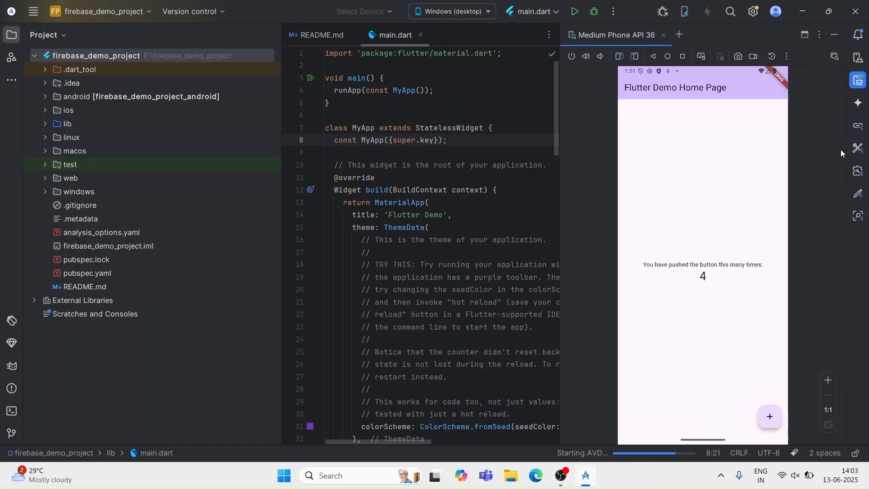
click(468, 15)
click(453, 91)
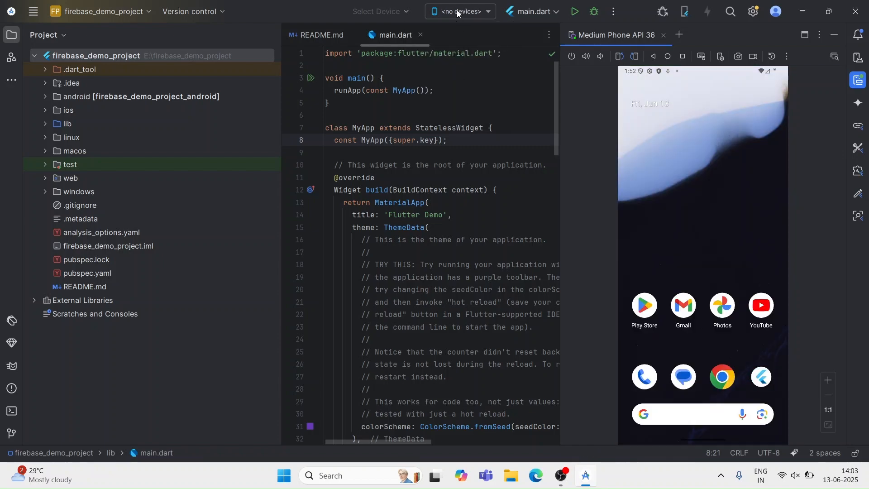
key(Up)
key(Up)
key(Up)
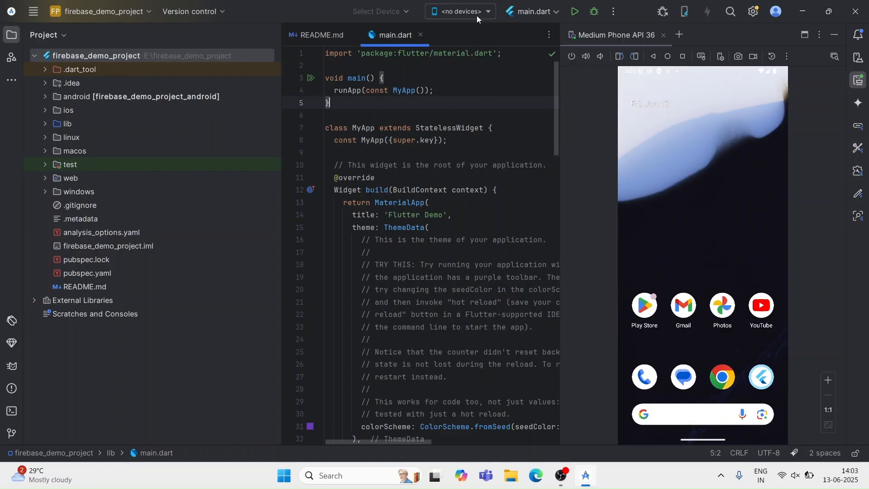
click(478, 9)
click(483, 125)
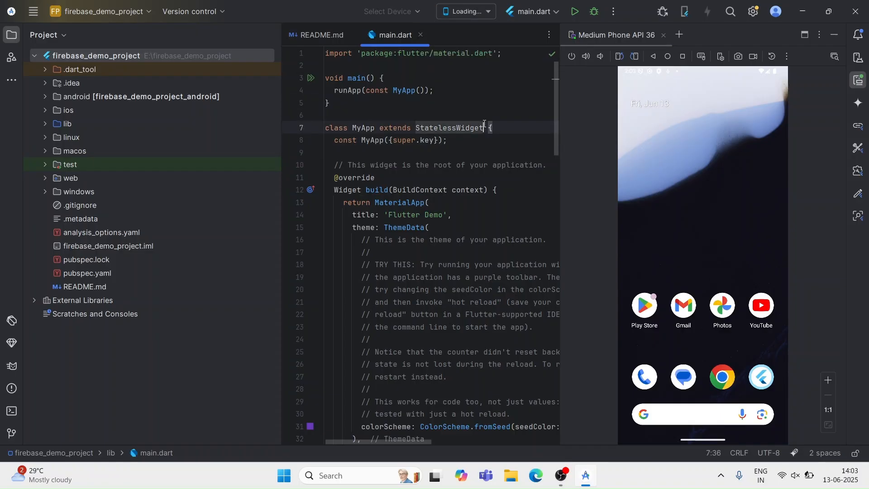
Run main.dart on the Medium Phone (mobile) emulator and dismiss the hot reload notification.
click(488, 12)
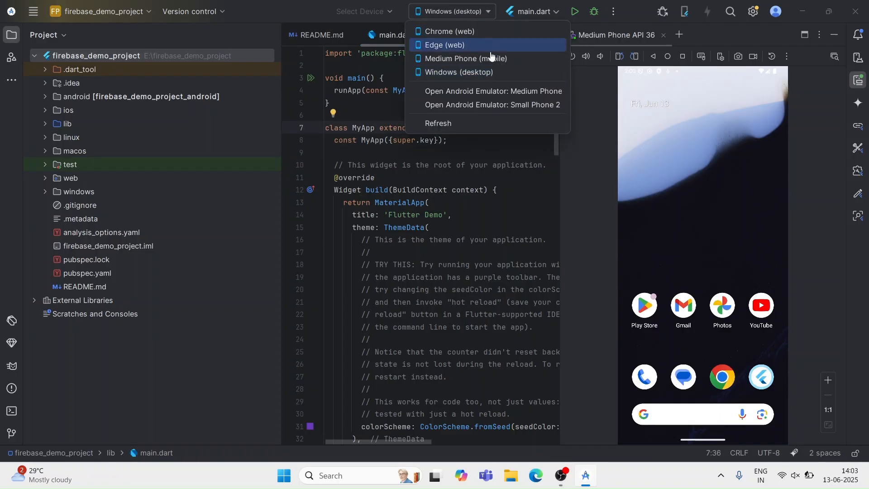
click(494, 60)
click(581, 12)
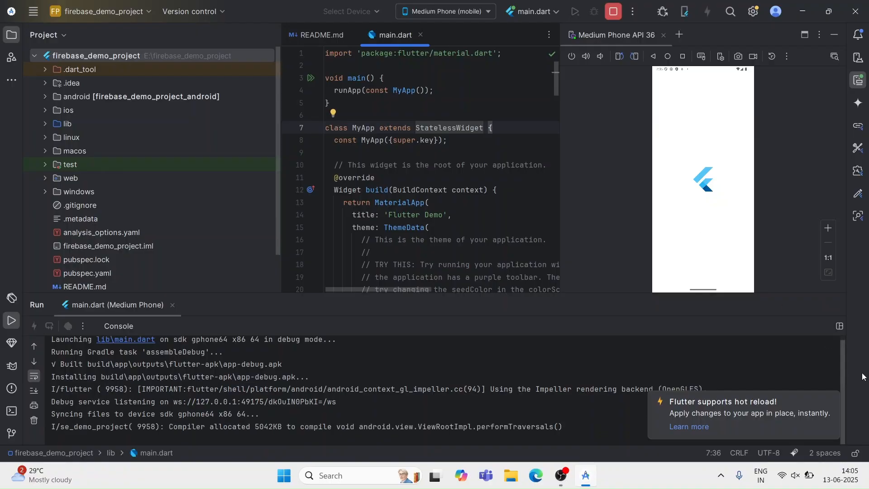
click(834, 398)
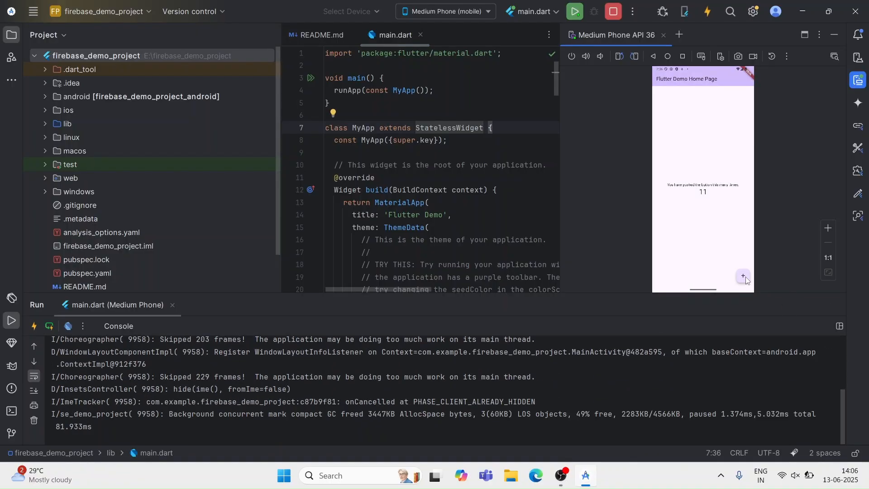
Switch to Chrome, search Google for "firebase console" and open the console from the Firebase website.
key(super)
text(ch)
key(Return)
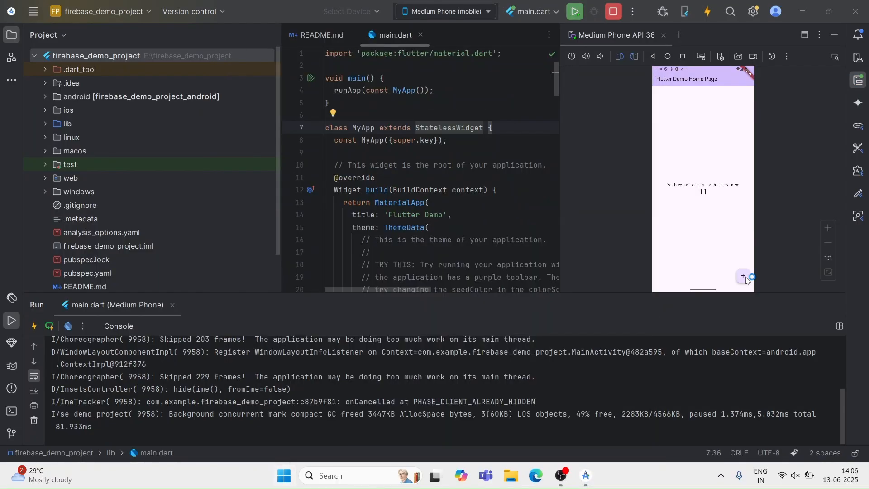
text(f)
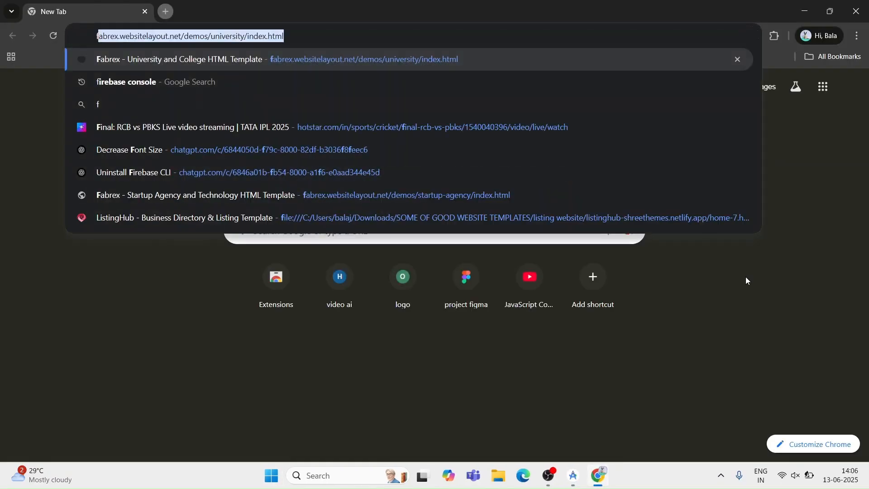
text(ire)
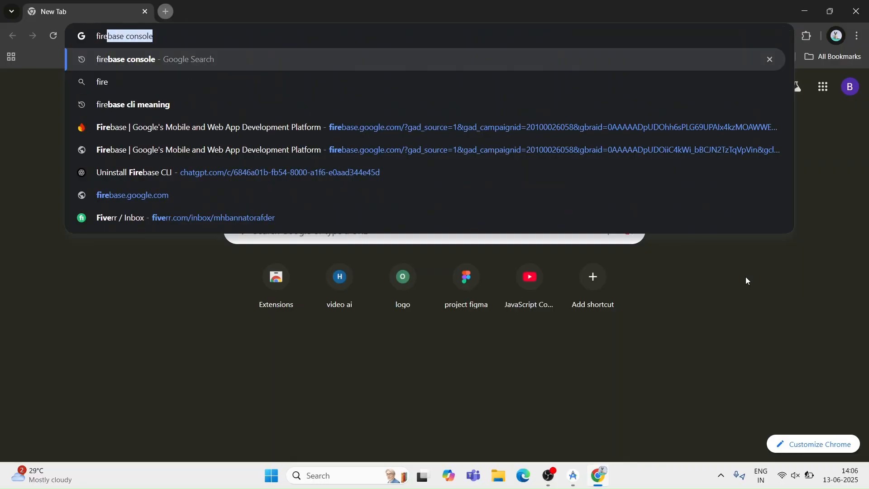
key(Return)
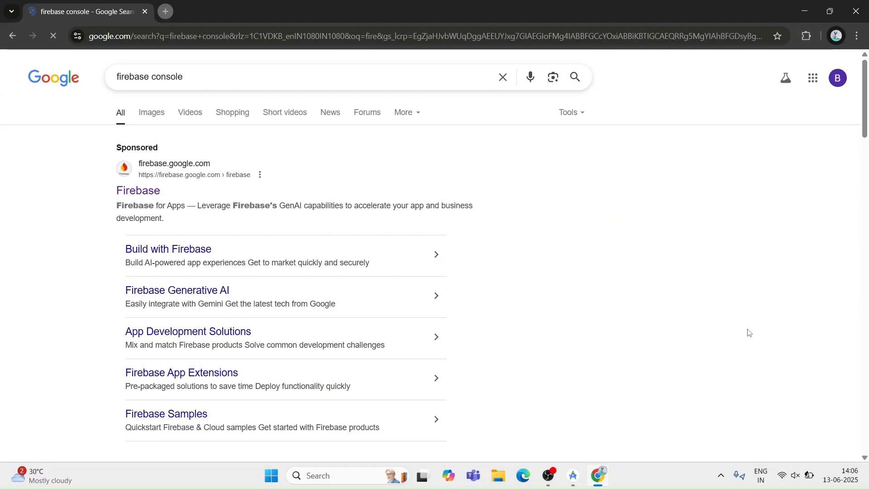
click(143, 194)
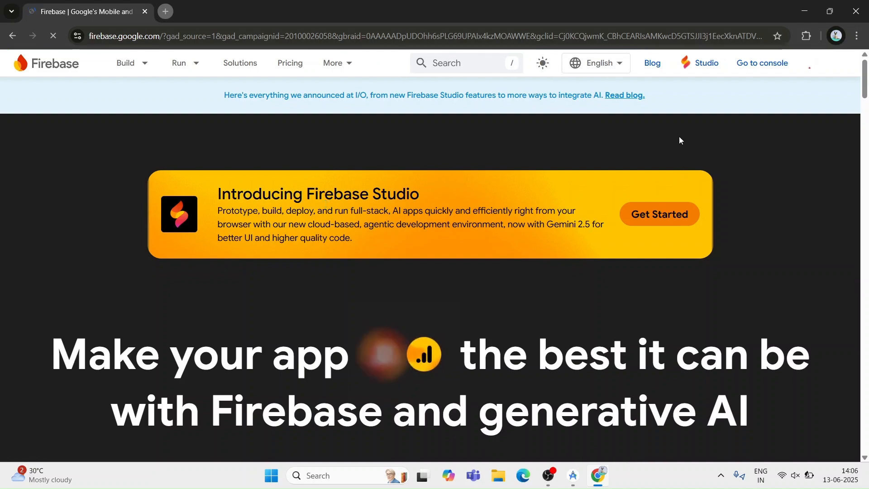
click(768, 66)
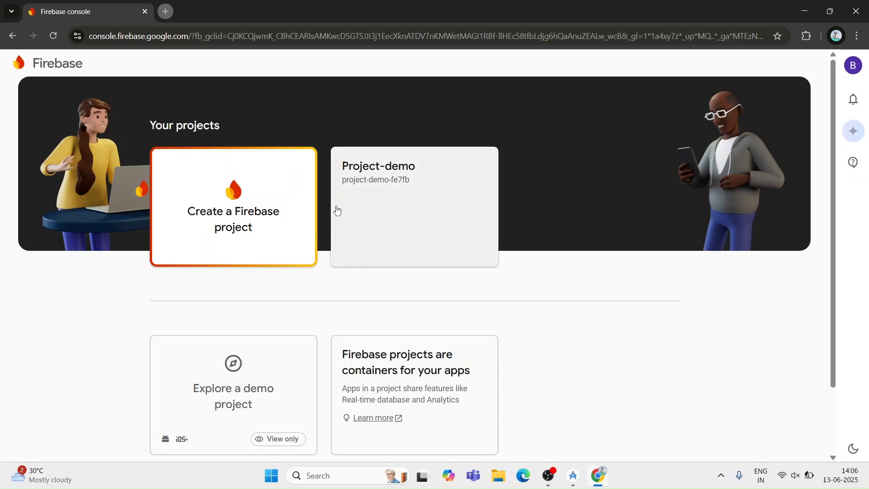
Start creating a Firebase project, name it firebase-demo-project and continue to the AI assistance stage.
click(251, 225)
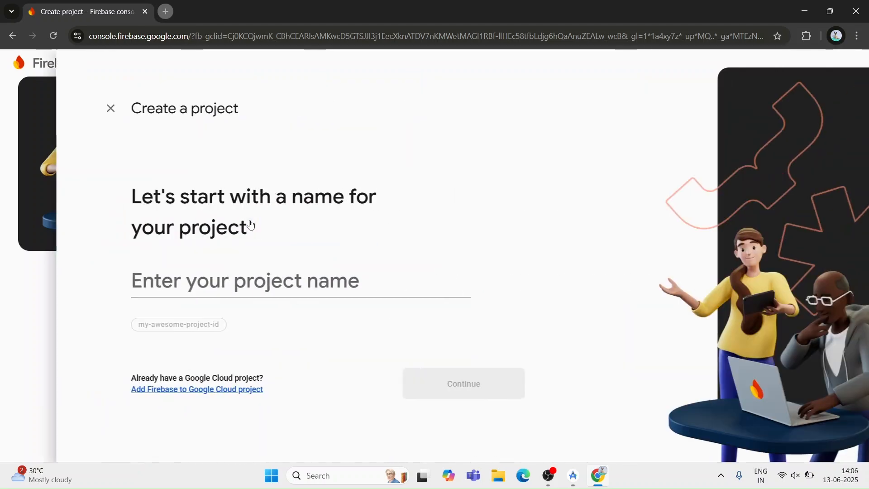
click(314, 287)
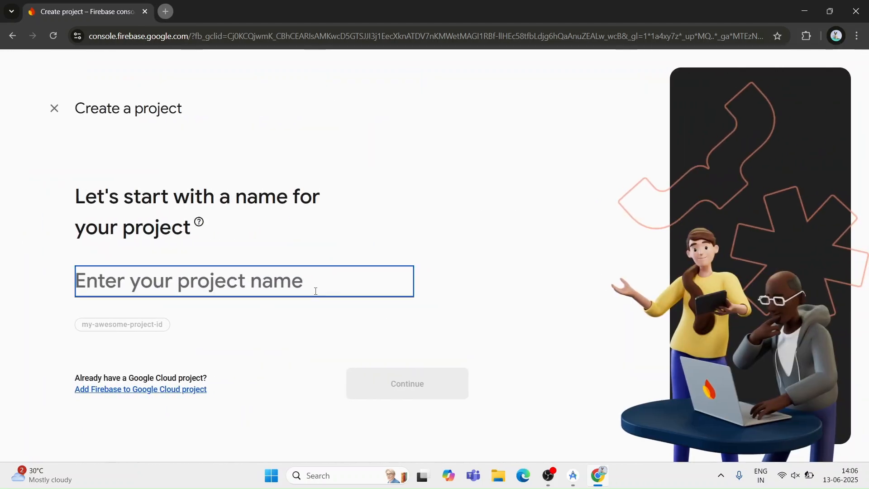
text(fire)
key(BackSpace)
key(BackSpace)
key(BackSpace)
key(BackSpace)
text(ba)
key(BackSpace)
key(BackSpace)
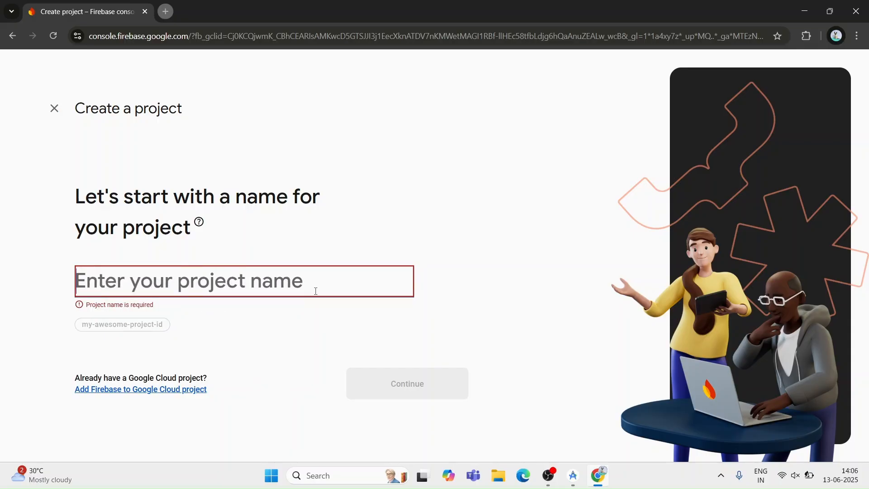
text(firebase)
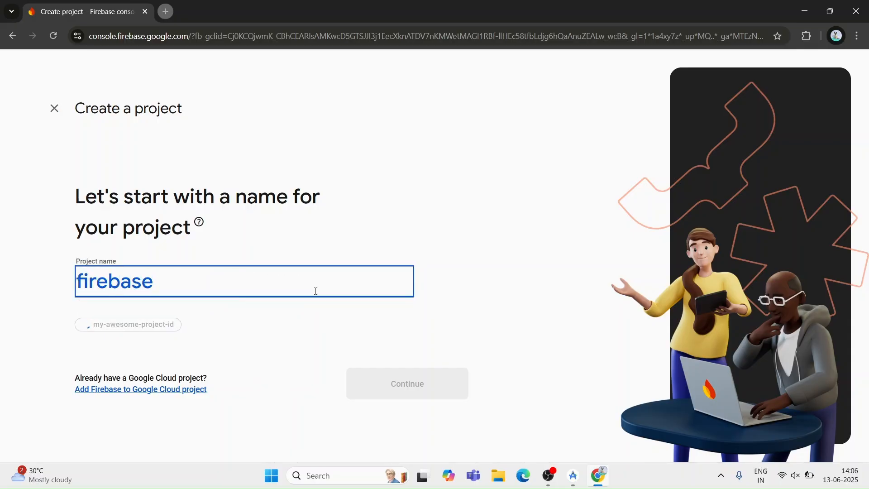
text(-demo)
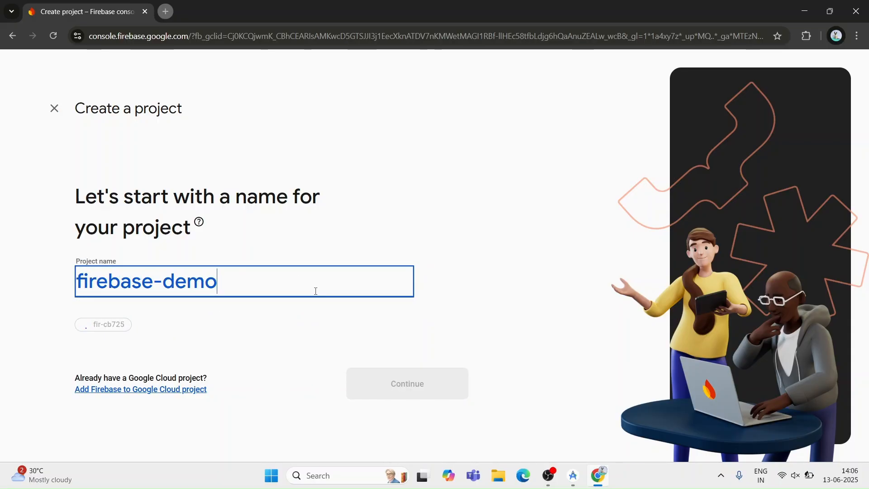
text(-projeec)
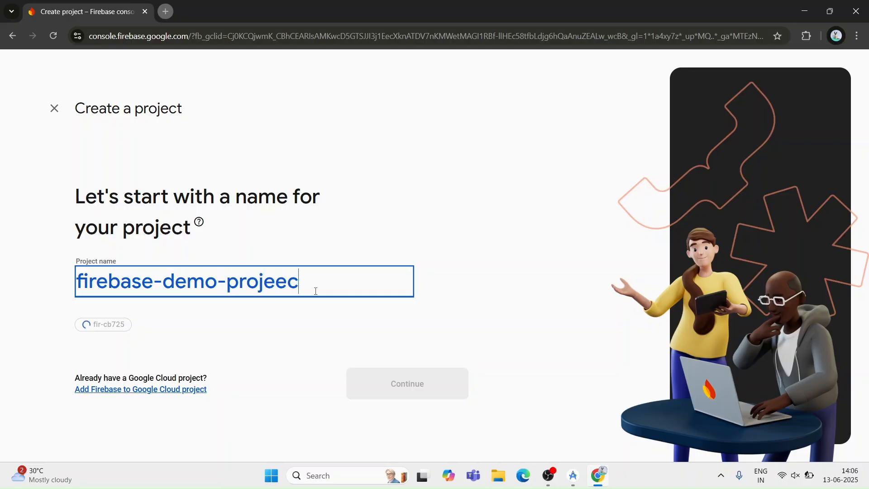
key(BackSpace)
key(BackSpace)
text(ct)
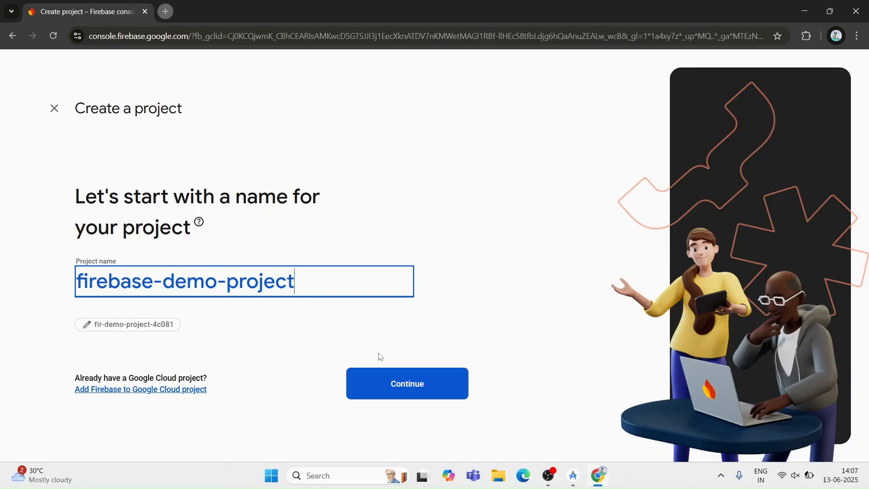
click(406, 386)
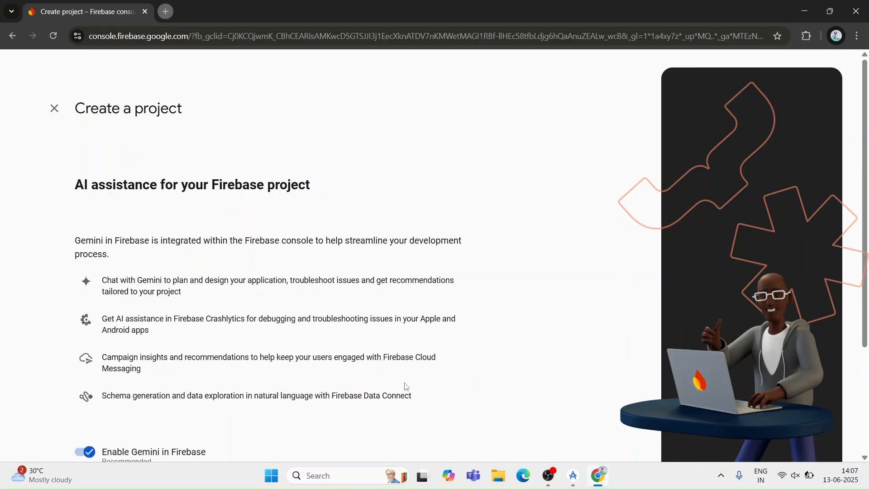
Keep Gemini in Firebase and Google Analytics enabled for the new project and proceed to the Analytics configuration.
scroll(406, 386, down, 3)
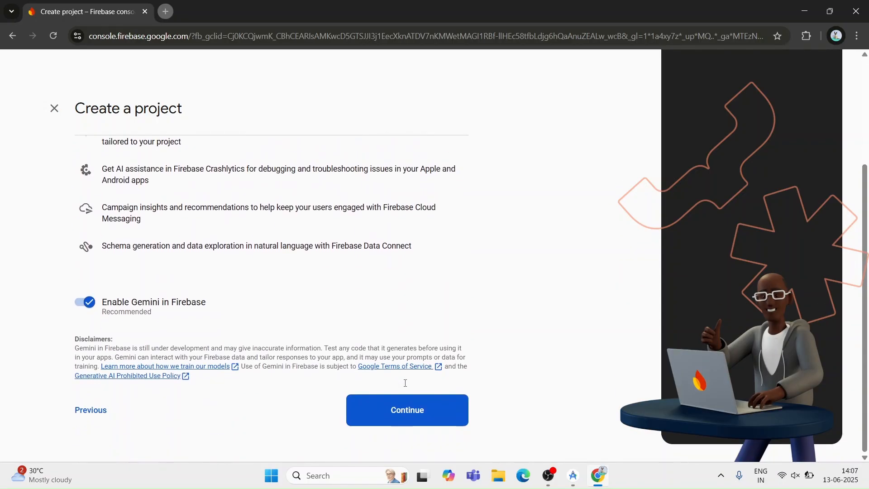
click(446, 416)
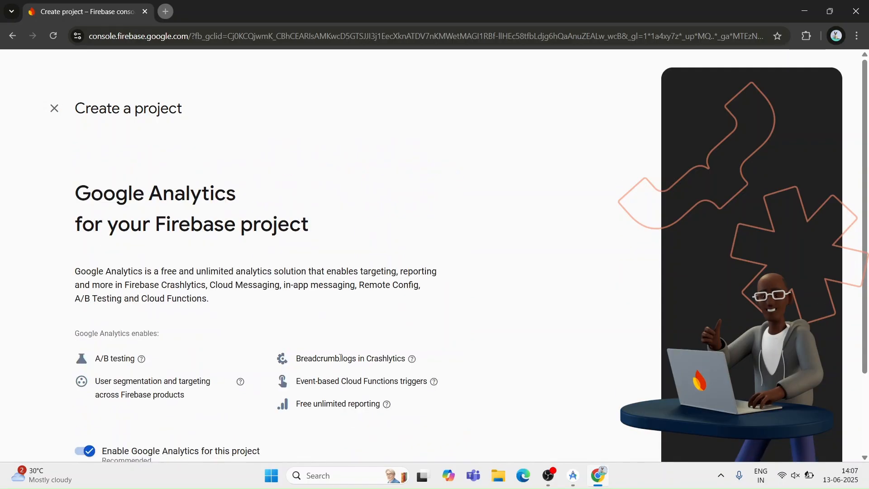
click(409, 414)
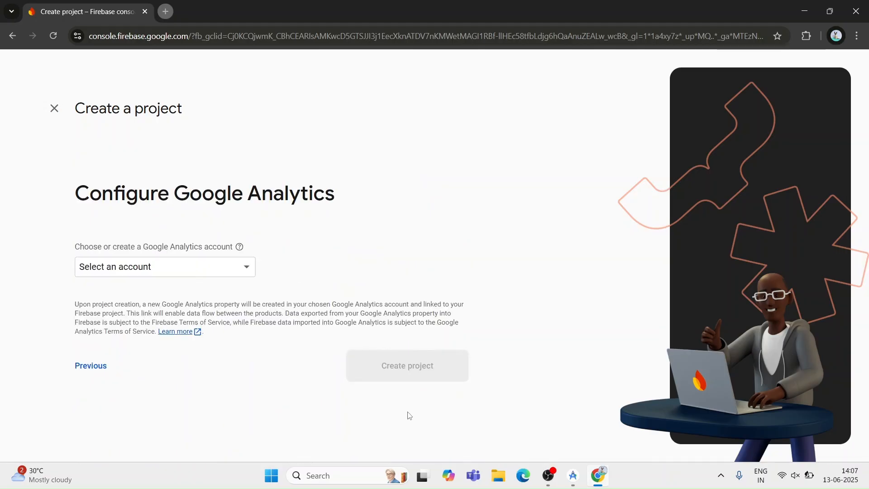
Choose Default Account for Firebase for Google Analytics, create the project and continue to its overview.
click(205, 277)
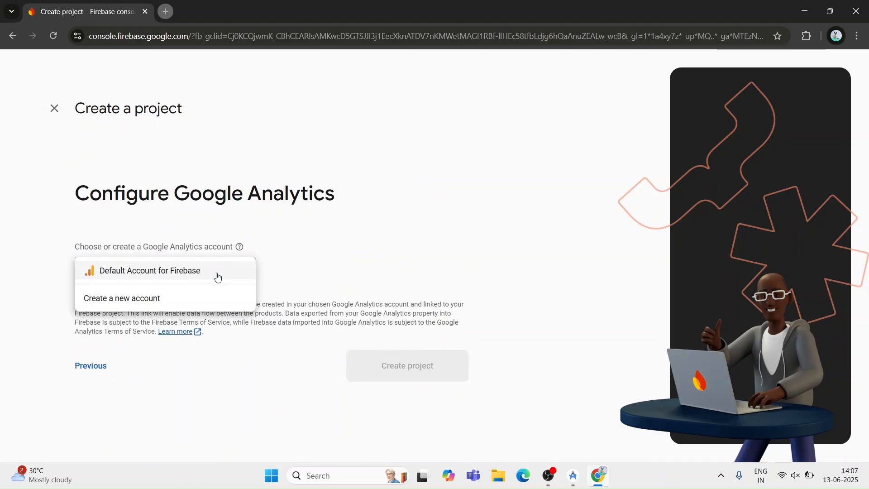
click(218, 277)
click(406, 408)
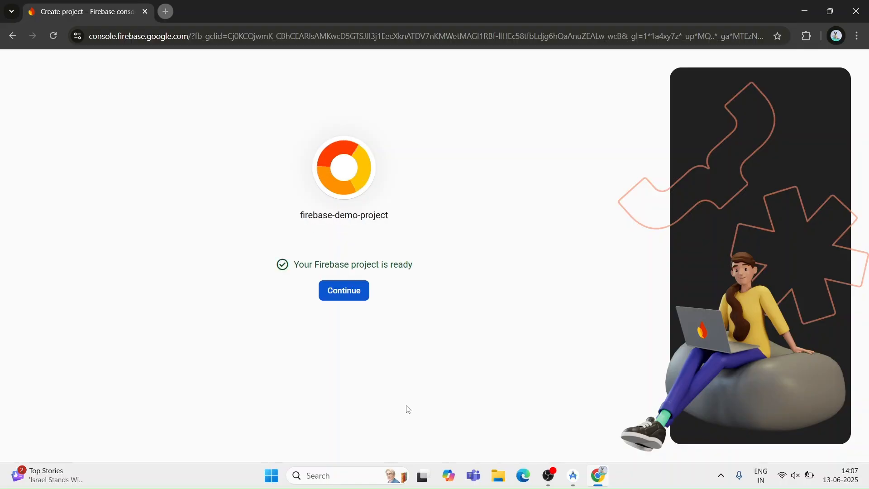
click(353, 299)
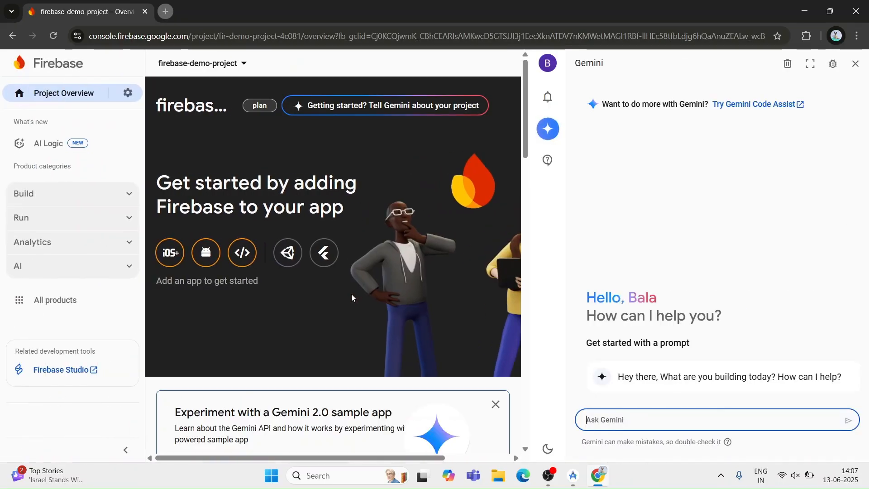
Close the Gemini assistant, start adding Firebase to a Flutter app and proceed to the FlutterFire CLI stage.
click(857, 65)
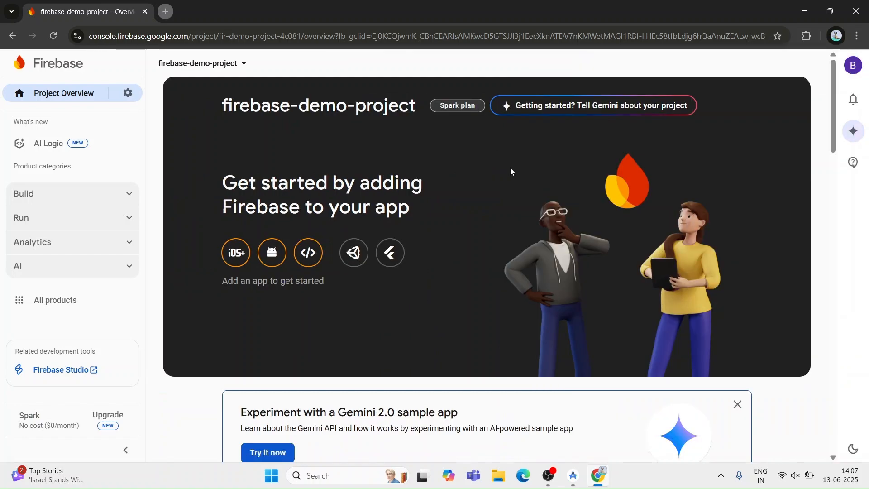
click(379, 256)
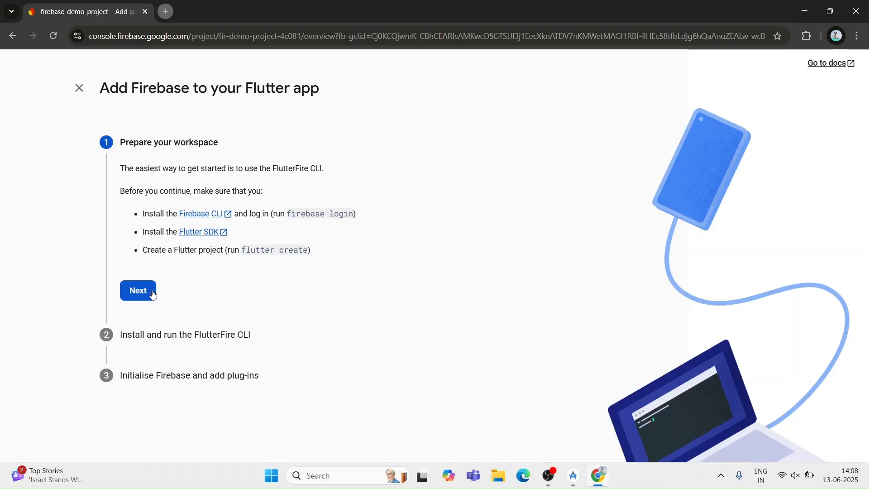
click(153, 294)
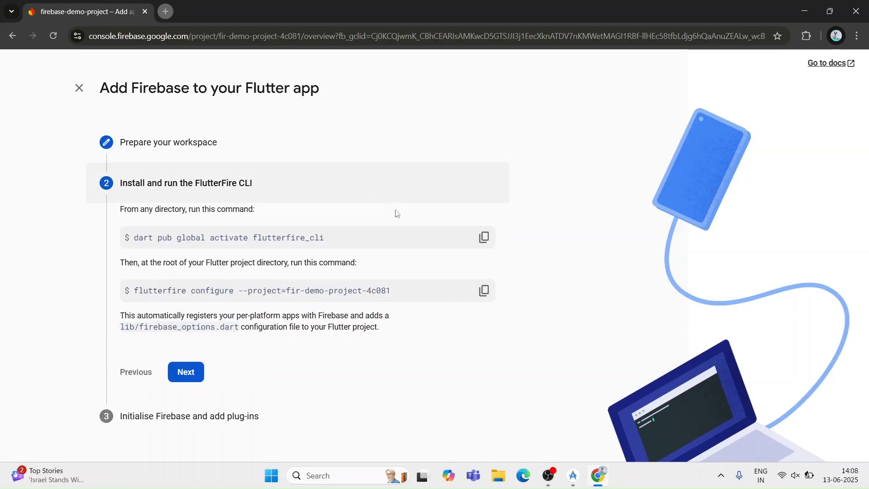
Copy the command dart pub global activate flutterfire_cli and run it in an enlarged Android Studio terminal.
click(483, 245)
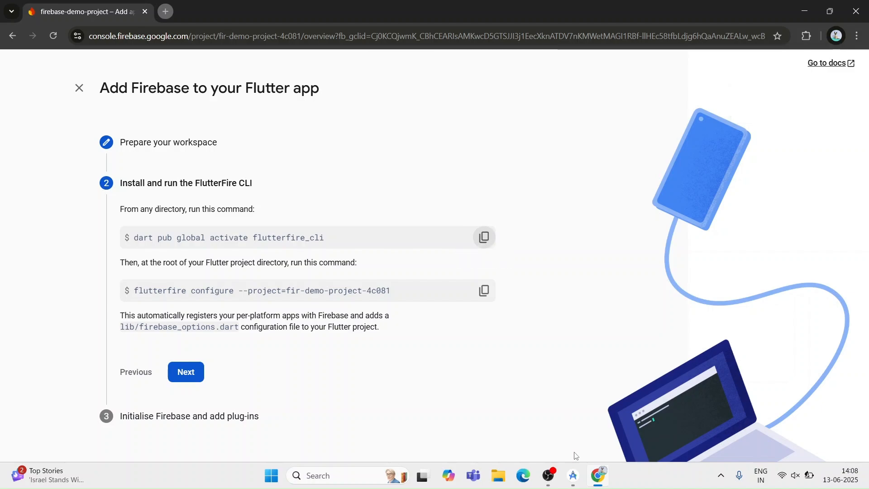
click(576, 478)
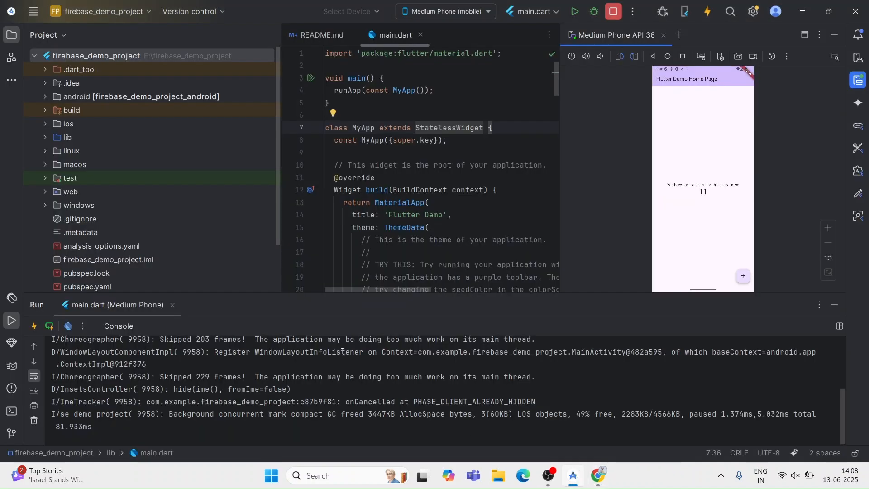
click(11, 411)
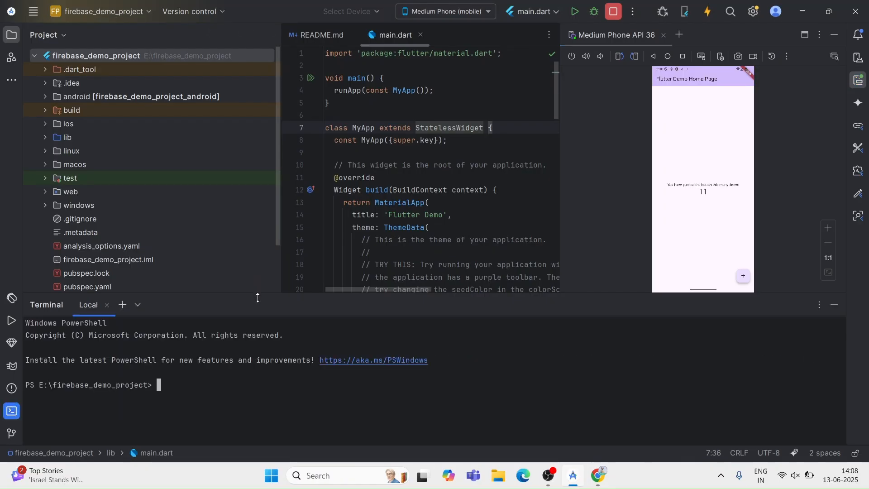
drag(258, 296, 275, 90)
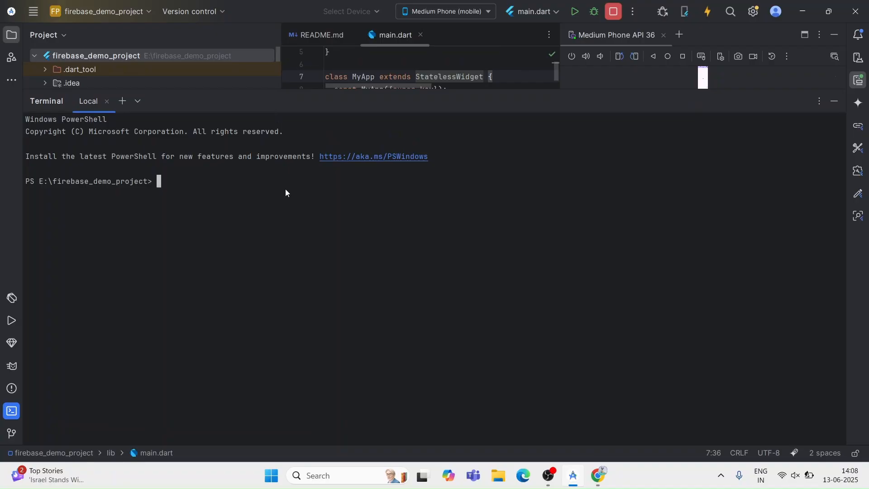
key(ctrl+v)
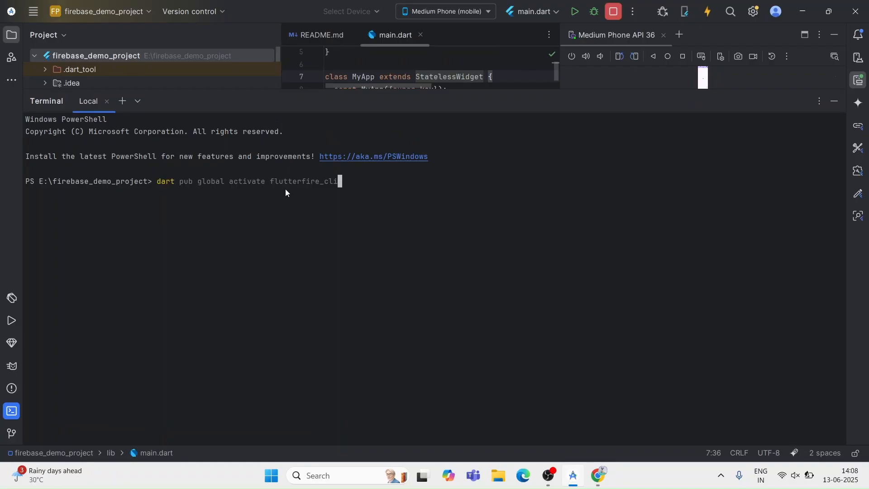
key(Return)
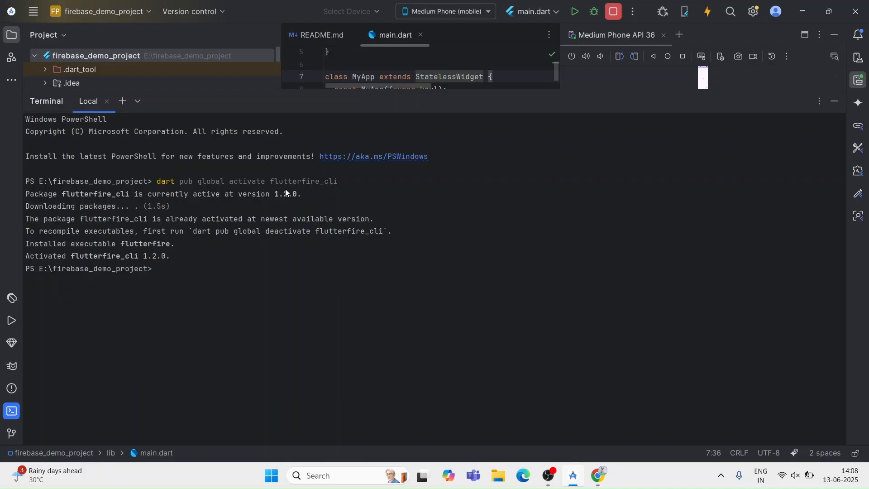
Copy flutterfire configure --project=fir-demo-project-4c081 from the Firebase console in Chrome and run it in the Android Studio terminal.
click(598, 475)
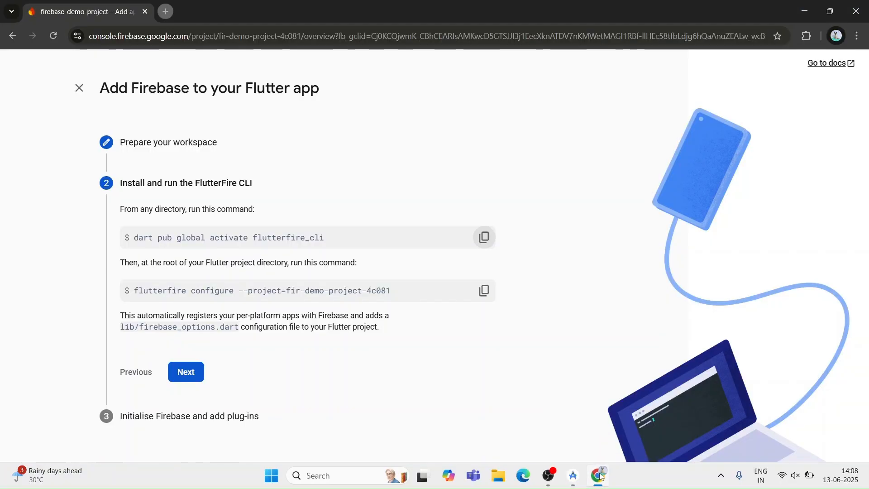
click(484, 296)
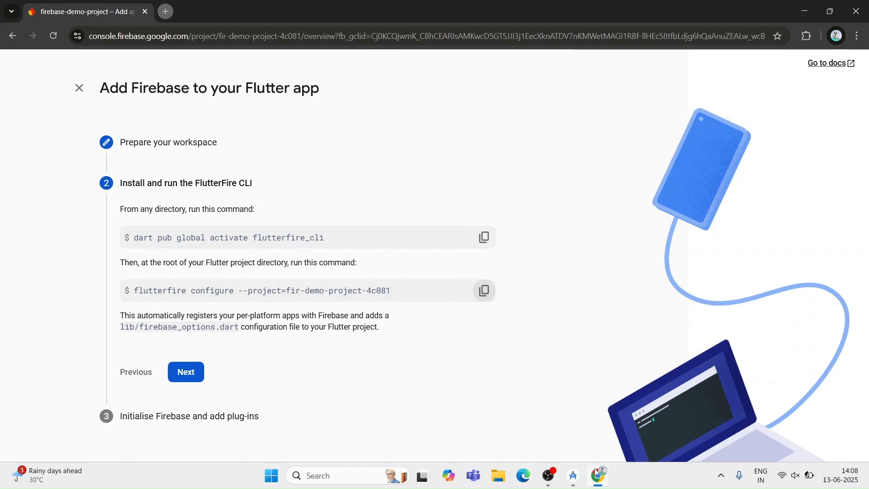
click(571, 478)
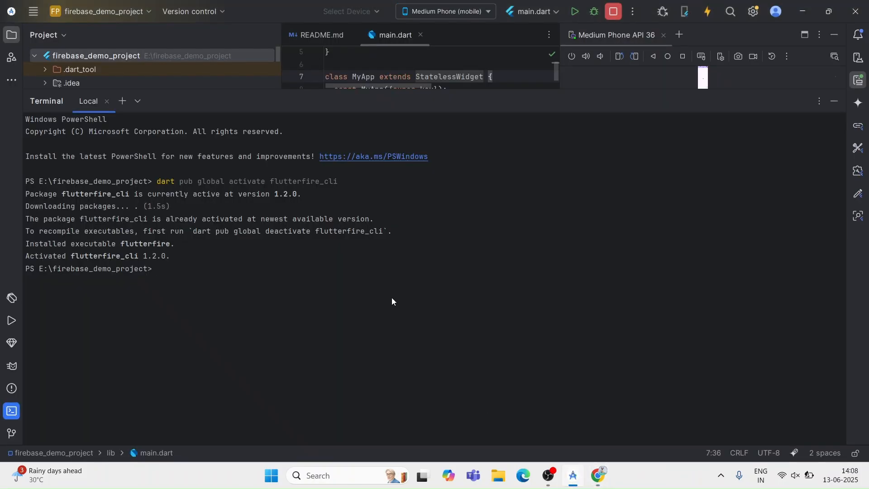
key(ctrl+v)
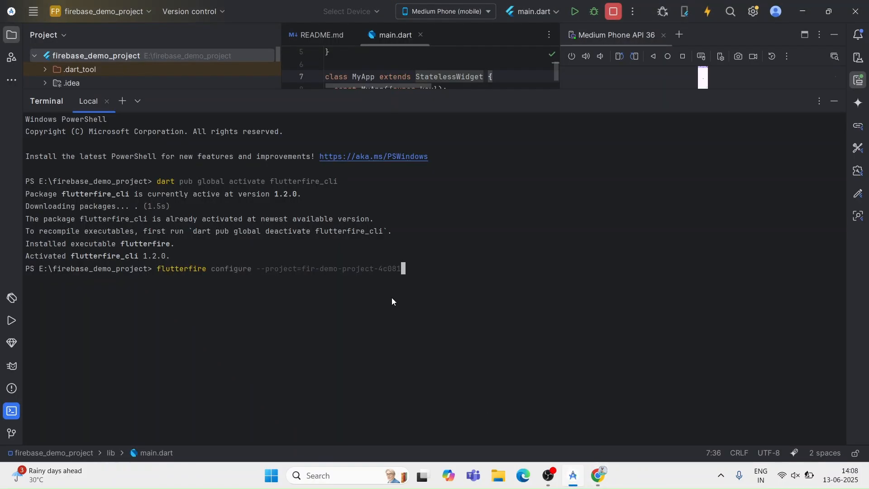
key(Return)
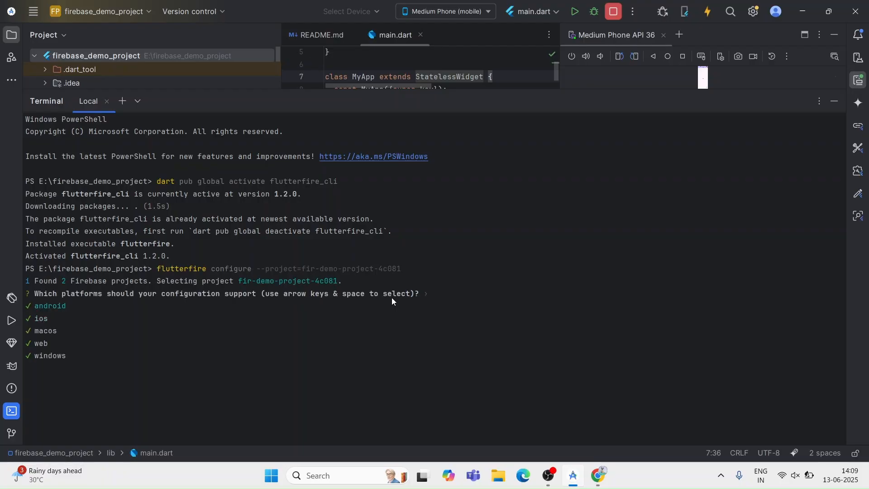
Keep android, ios, macos, web and windows selected as the platforms for the Firebase configuration and submit the choice.
key(Down)
key(Down)
key(Up)
key(Up)
key(Return)
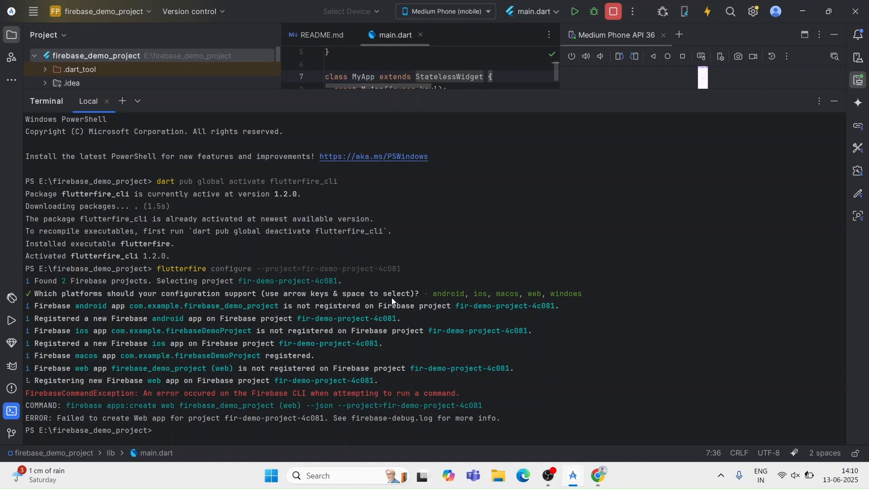
Rerun flutterfire configure --project=fir-demo-project-4c081 and accept all five platforms: android, ios, macos, web and windows.
key(Up)
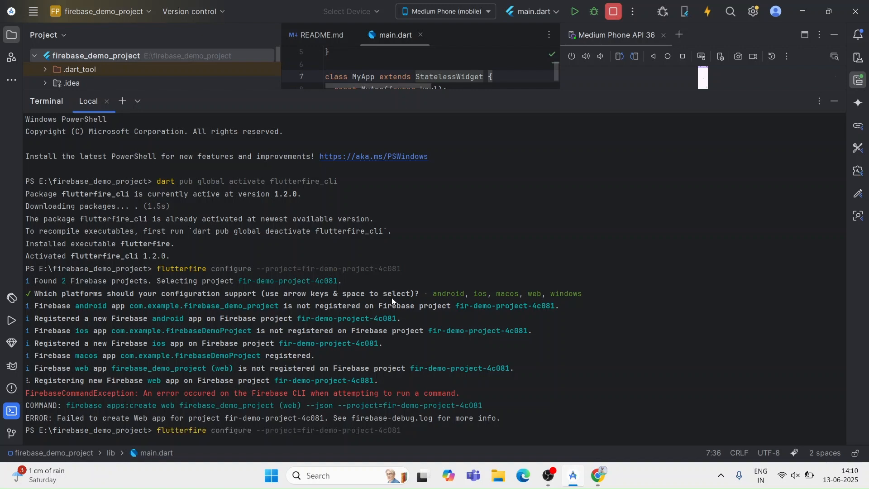
key(Return)
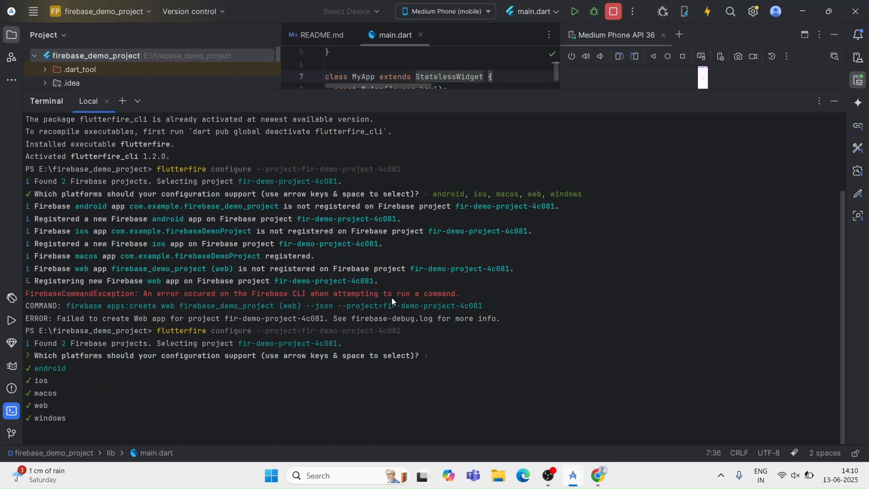
key(Return)
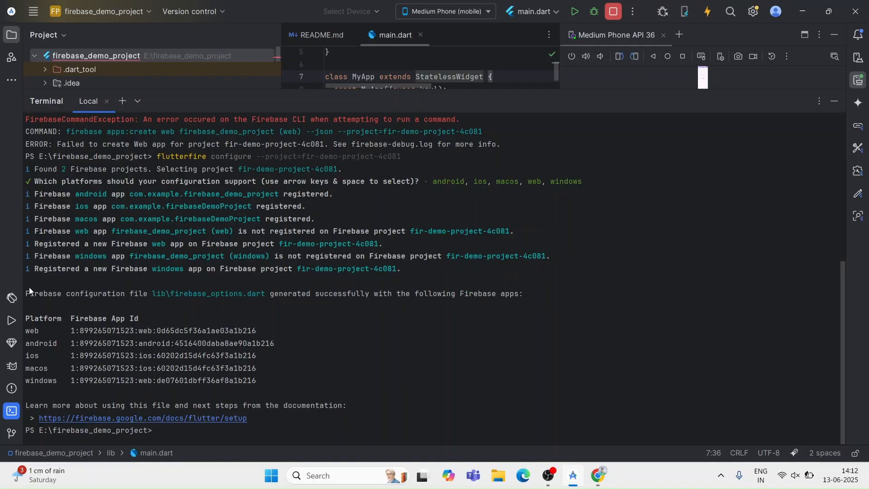
Examine the platforms and Firebase app IDs listed in the terminal output, then shrink the terminal back down.
drag(29, 291, 109, 327)
click(109, 327)
drag(26, 318, 267, 405)
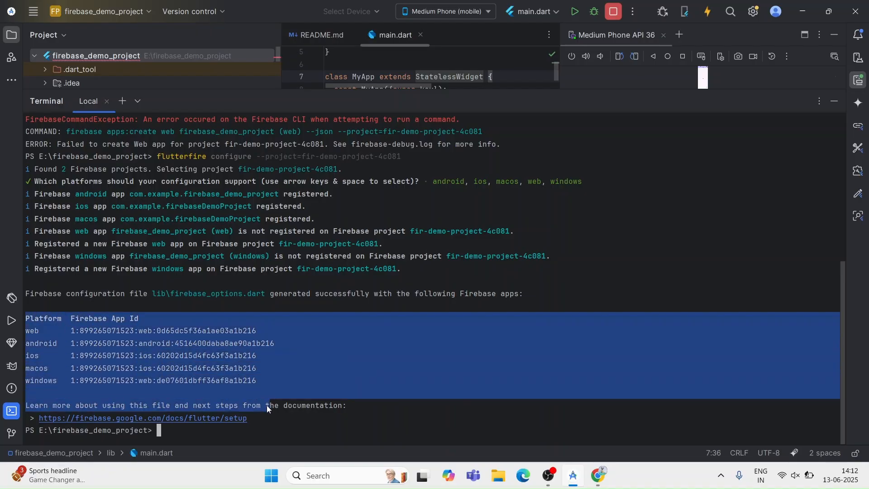
click(295, 420)
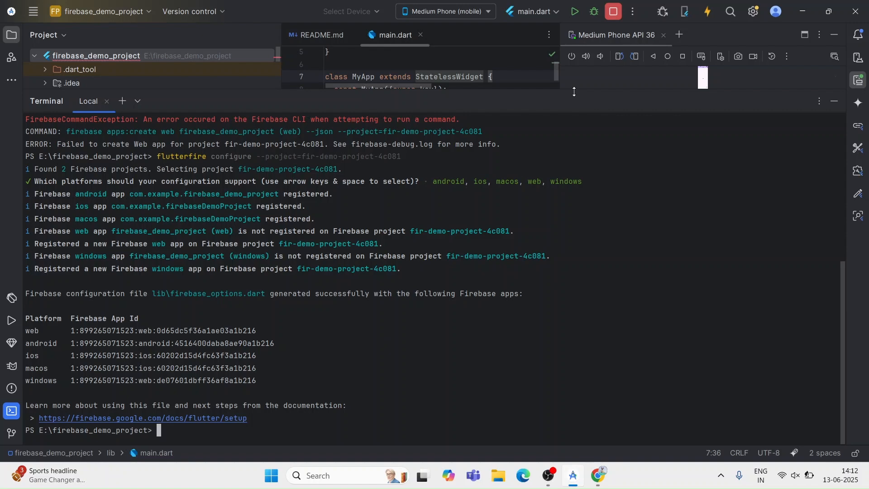
drag(574, 92, 630, 289)
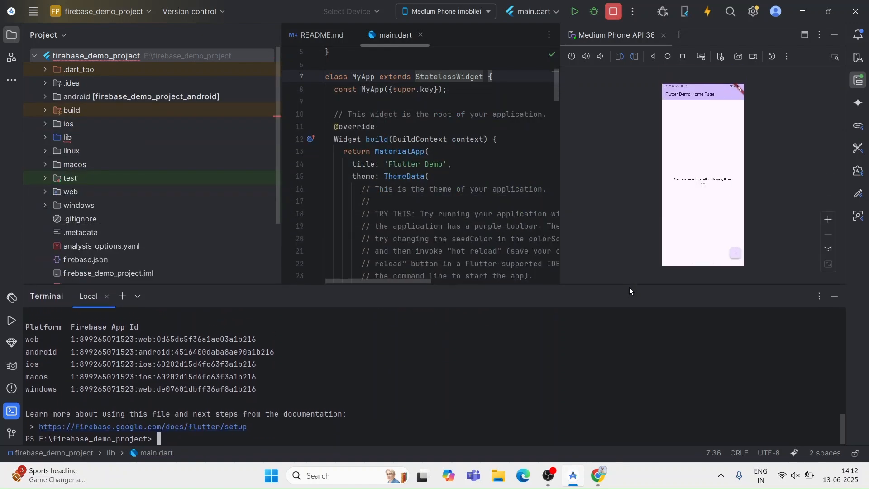
Switch to Chrome, advance the Flutter setup to the Firebase initialisation stage and continue to the console.
click(596, 483)
click(484, 290)
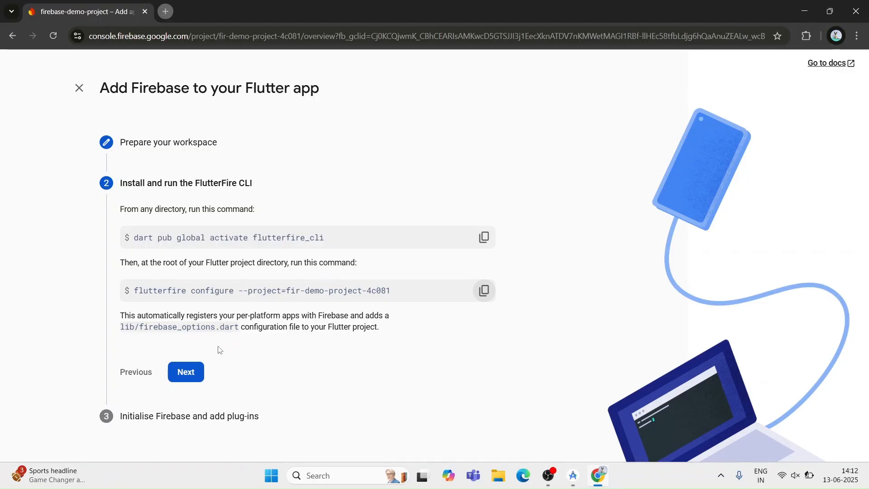
click(198, 369)
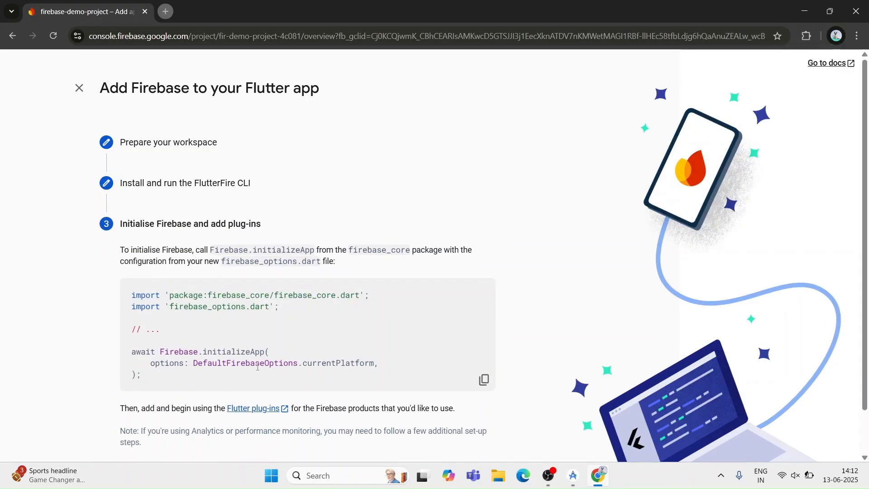
scroll(257, 366, down, 1)
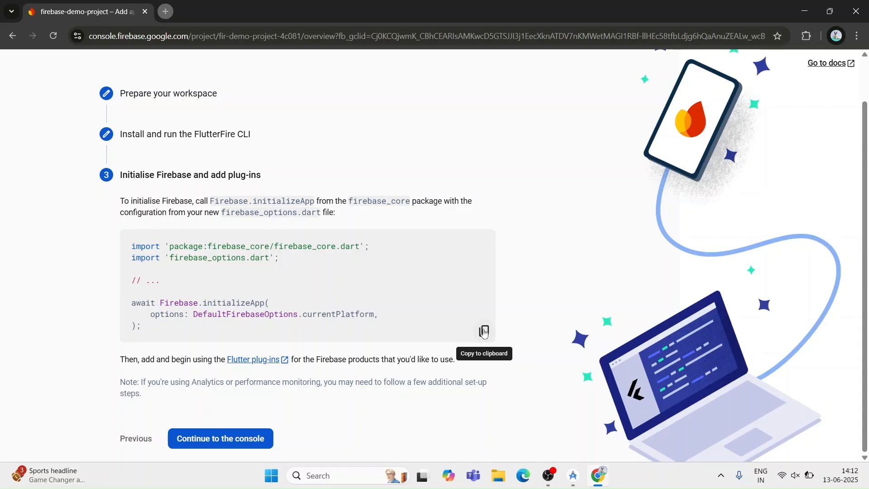
click(245, 437)
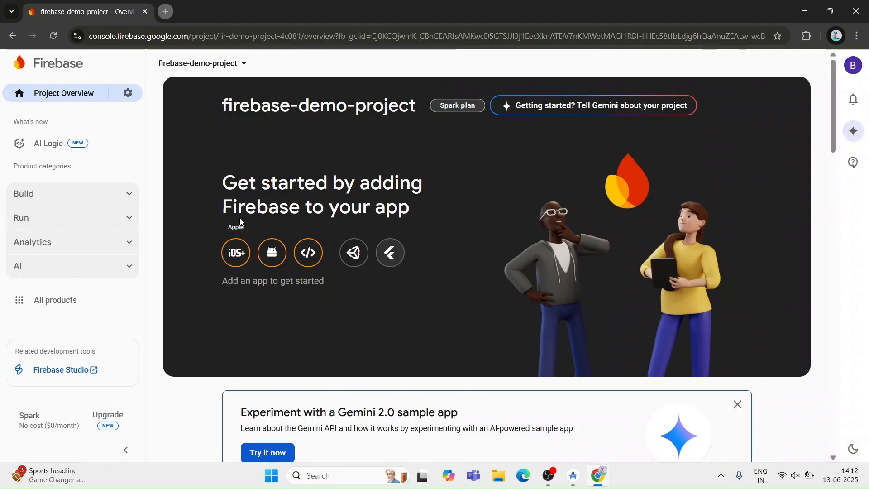
Reload the project overview and examine the list of apps registered in firebase-demo-project.
click(54, 36)
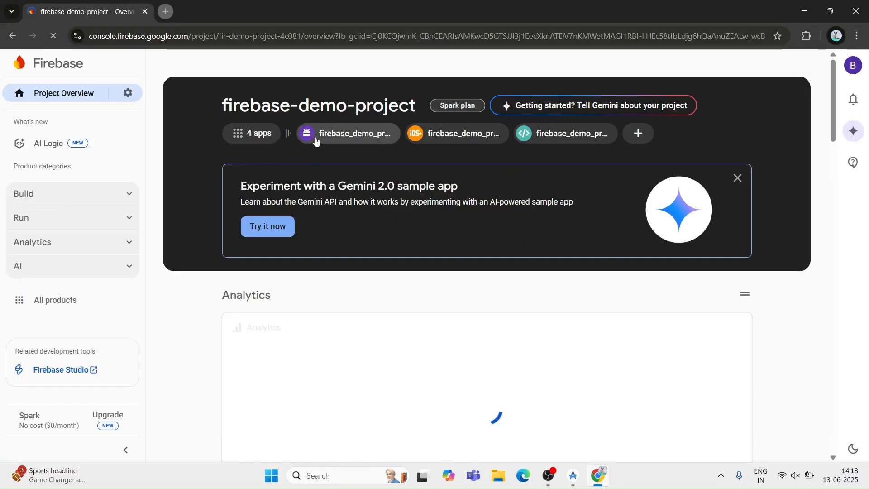
click(259, 138)
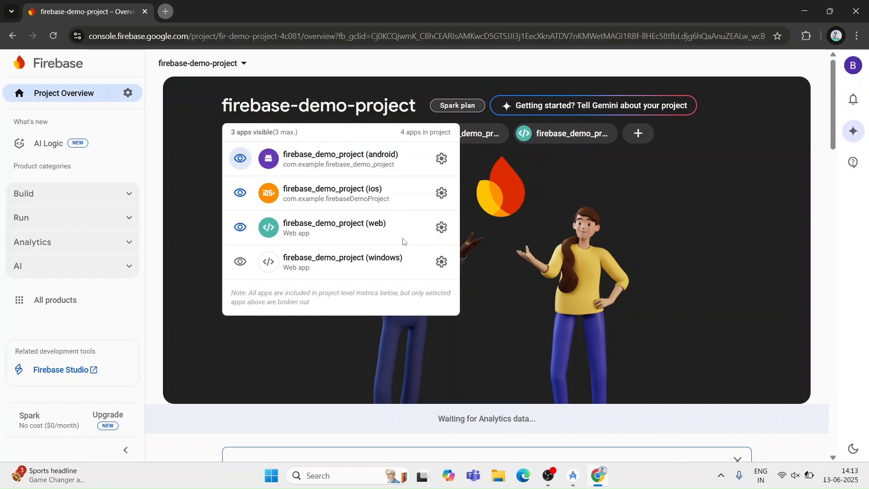
drag(389, 133, 456, 136)
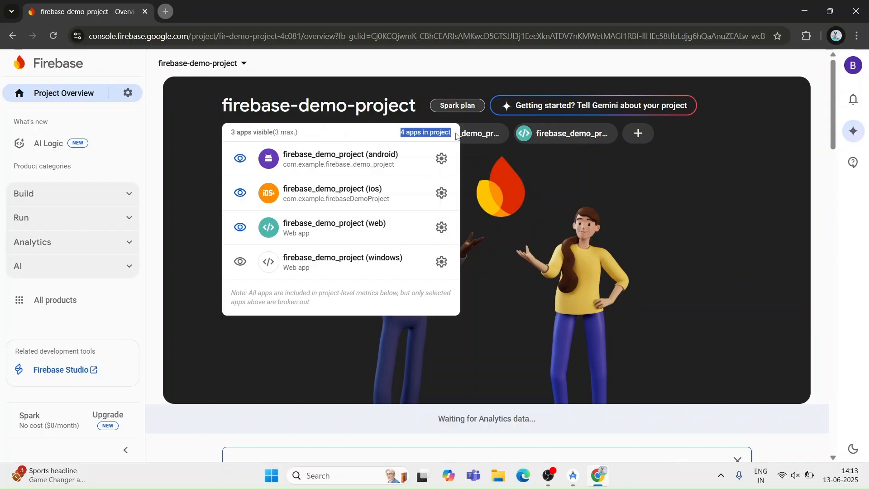
click(448, 141)
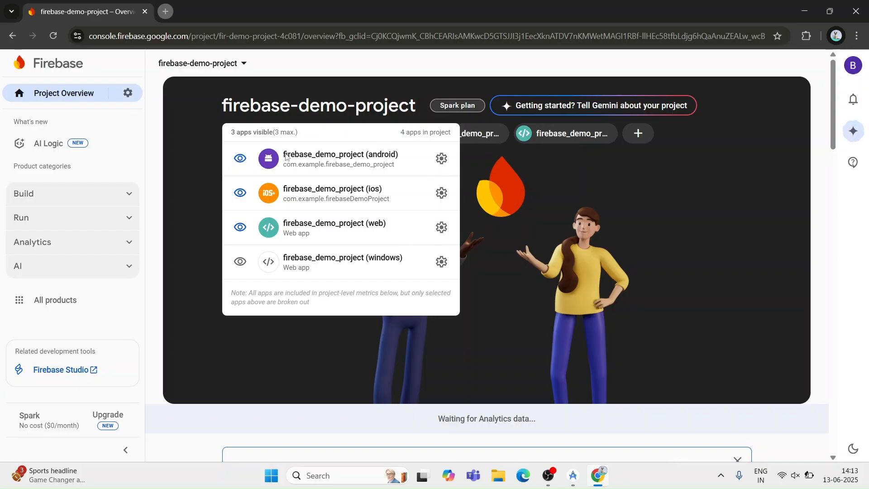
drag(285, 157, 436, 266)
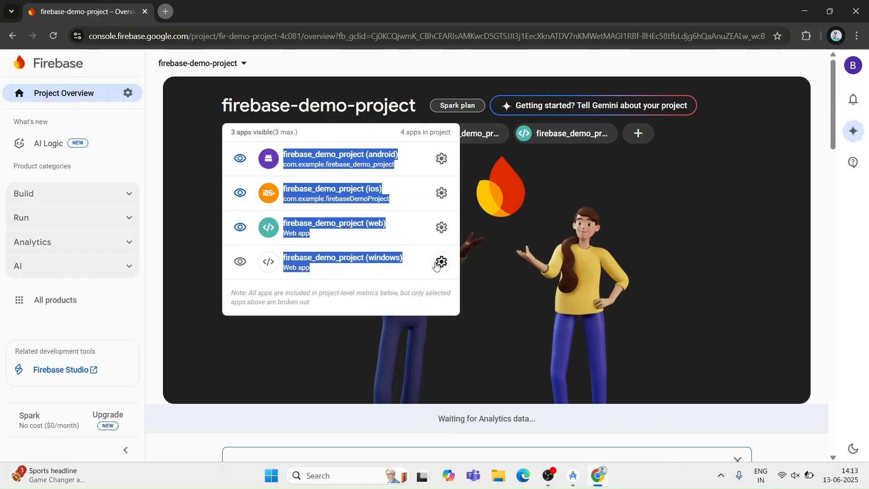
click(585, 329)
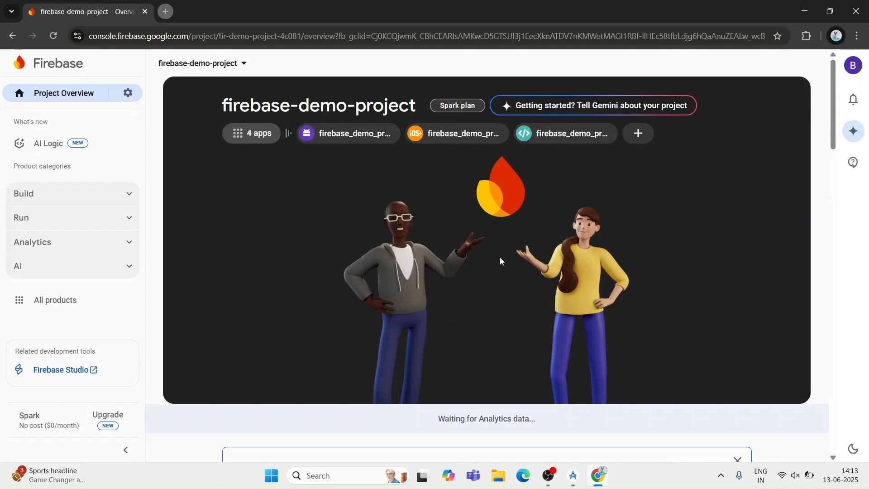
click(237, 136)
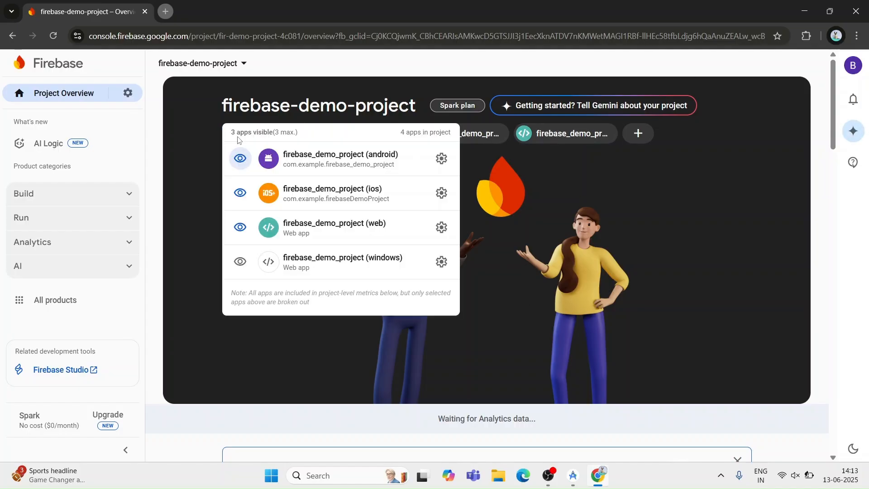
click(484, 270)
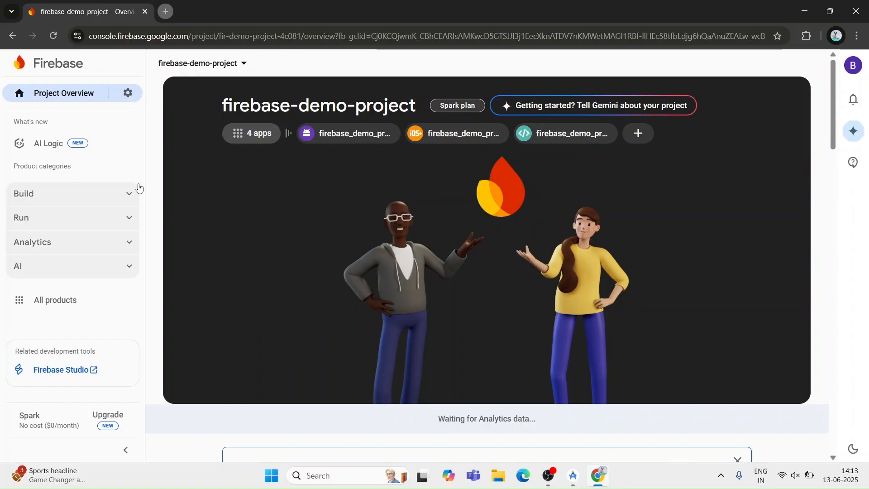
View the products in the Build category, collapse it again and show the desktop.
click(129, 195)
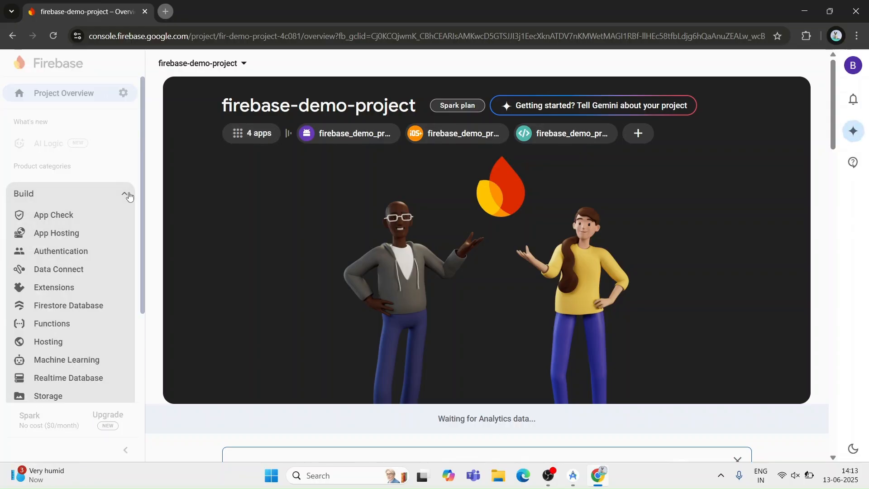
click(129, 194)
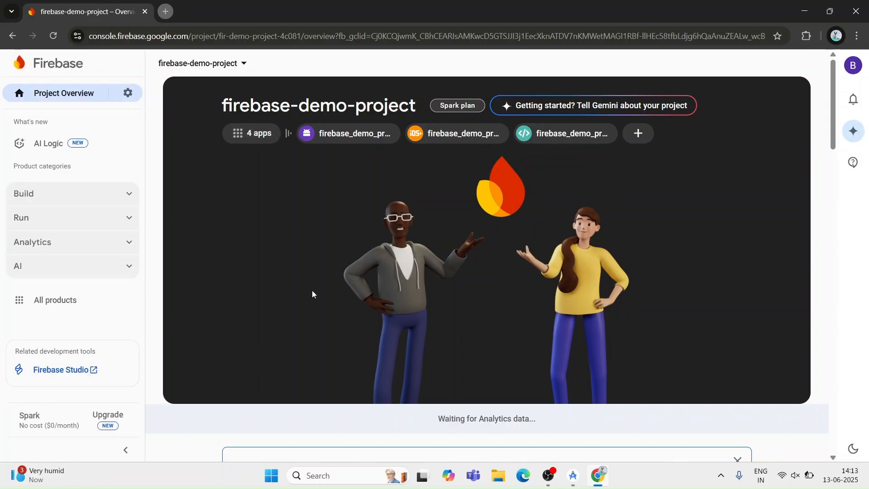
key(super+d)
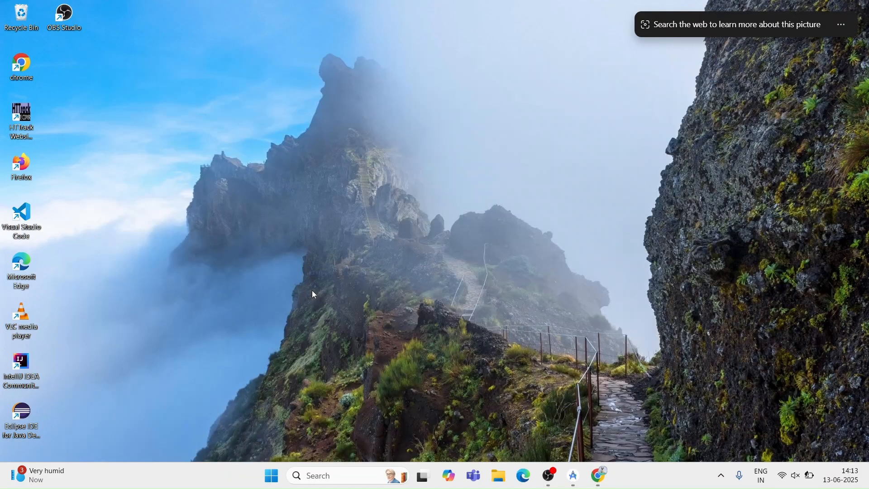